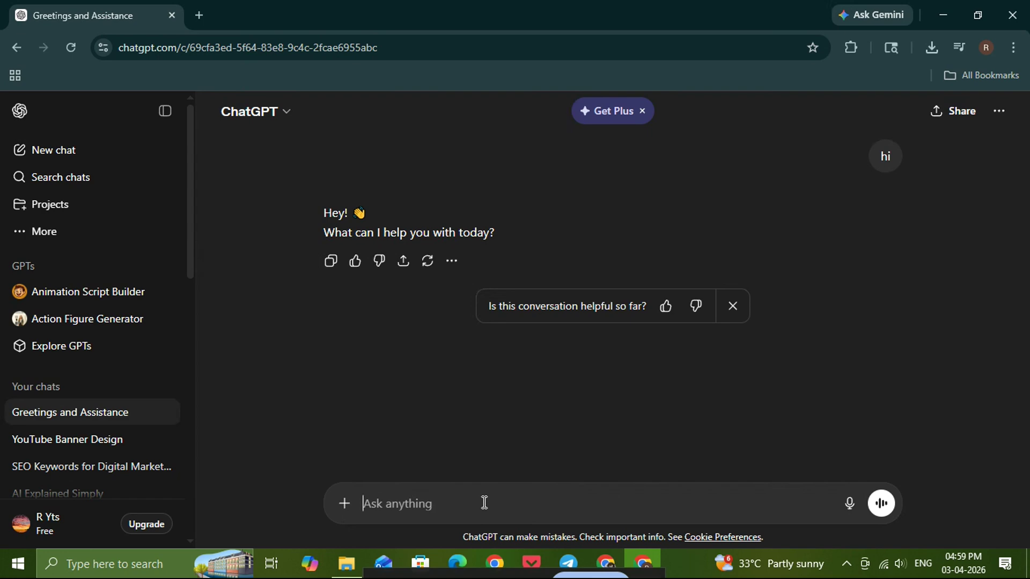
Step: Ask for a finance content strategy including target audience, goals, and platforms, plus a 7-day/30-day content calendar with post ideas and captions
type("Create a content strategy for [your niche] including target audience, goals, and platforms Create a 7-day/30-day content calendar with post ideas and captions")
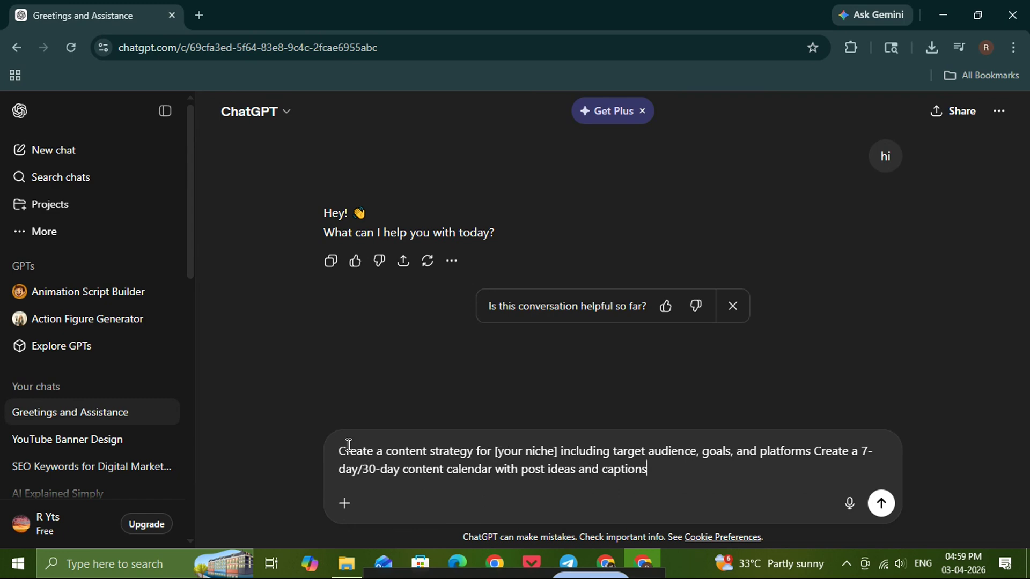
left_click_drag(341, 450, 824, 467)
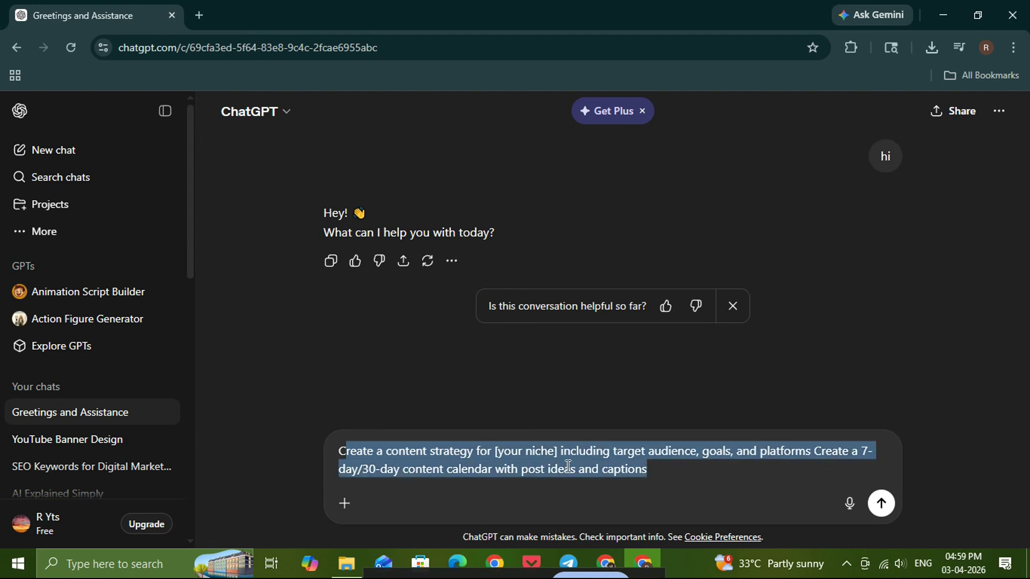
left_click_drag(558, 452, 499, 439)
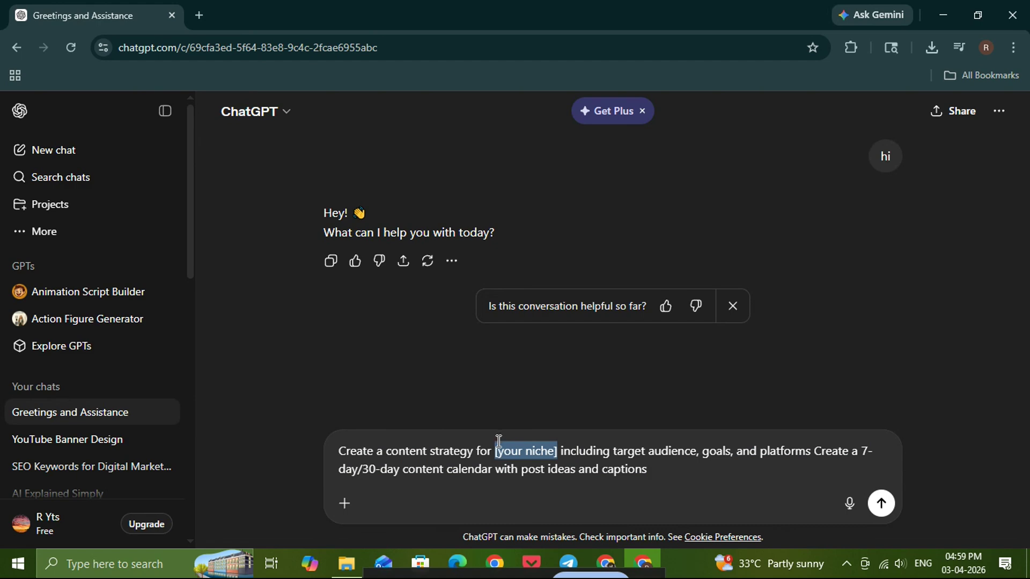
type("finance")
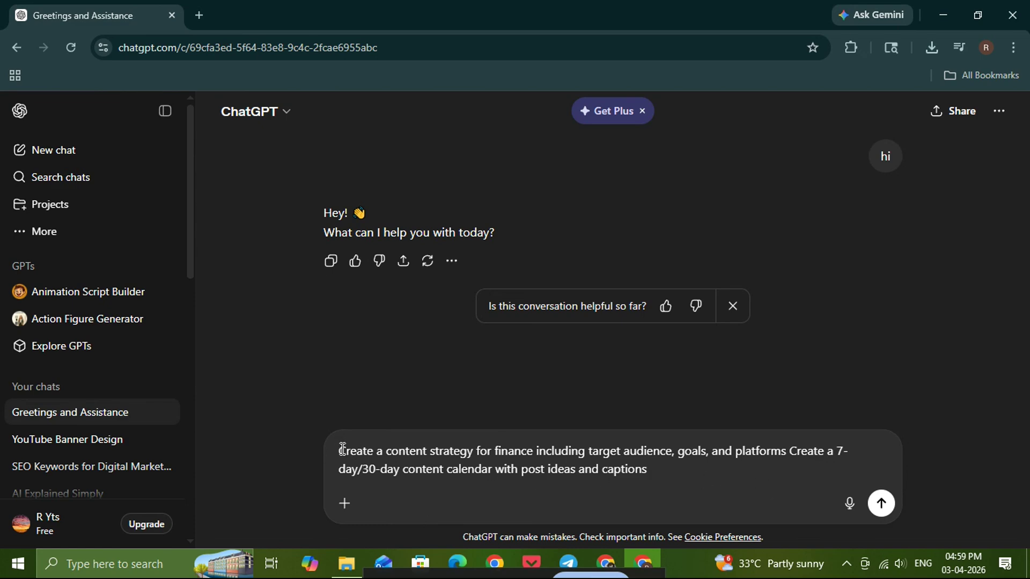
left_click_drag(339, 451, 772, 458)
left_click(749, 481)
left_click(881, 503)
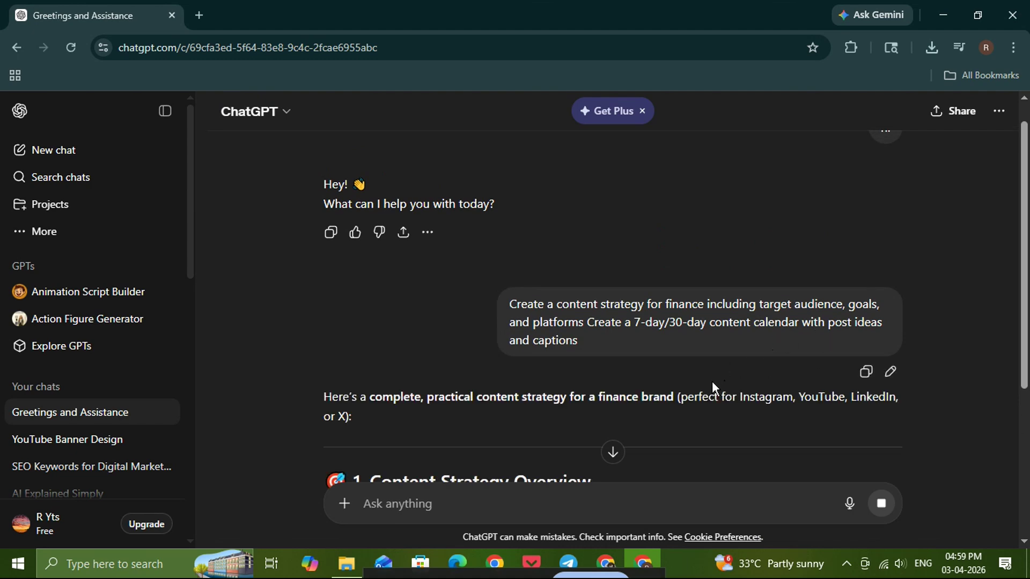
Step: Review the target audience, goals and platform strategy in the generated answer and compare them with the submitted request
scroll(713, 381, "down", 3)
scroll(714, 332, "up", 2)
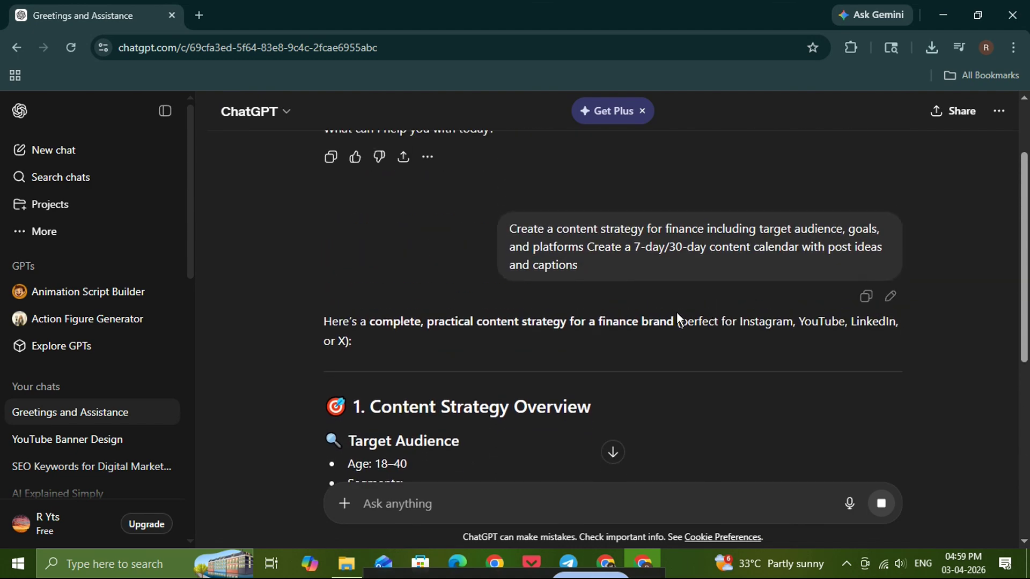
scroll(676, 313, "down", 3)
scroll(676, 319, "down", 10)
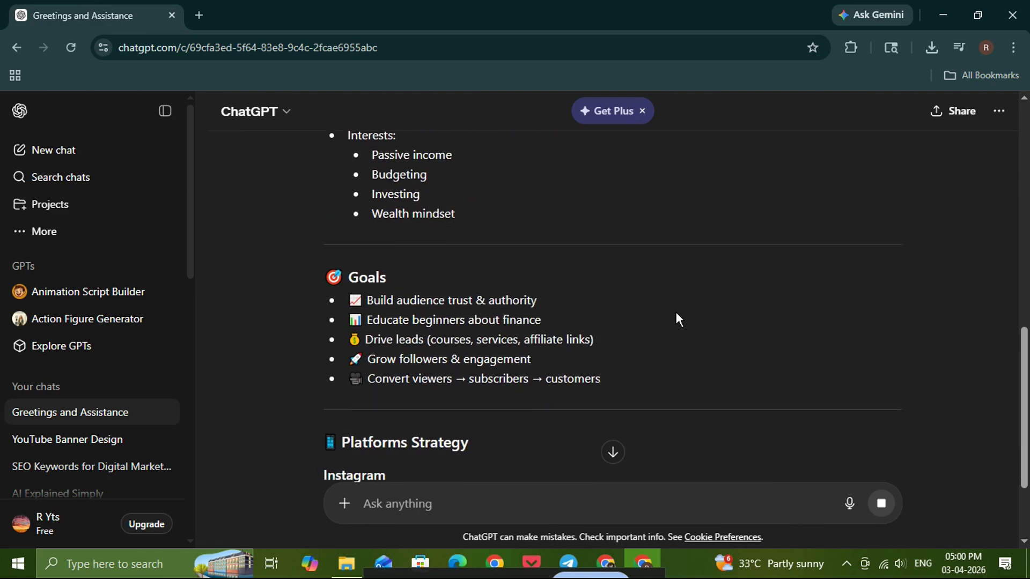
scroll(676, 319, "down", 2)
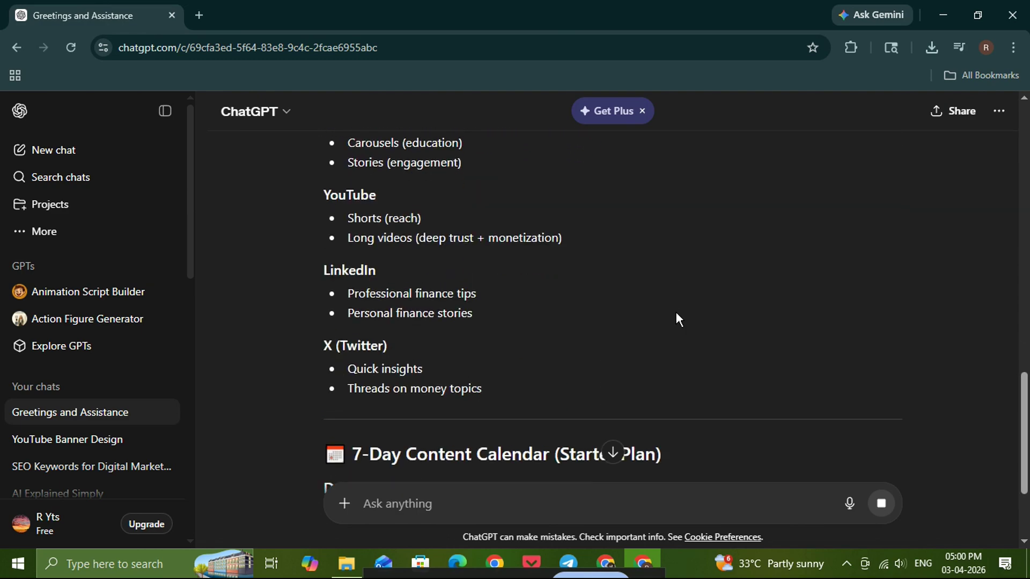
scroll(659, 299, "up", 1)
scroll(607, 288, "down", 1)
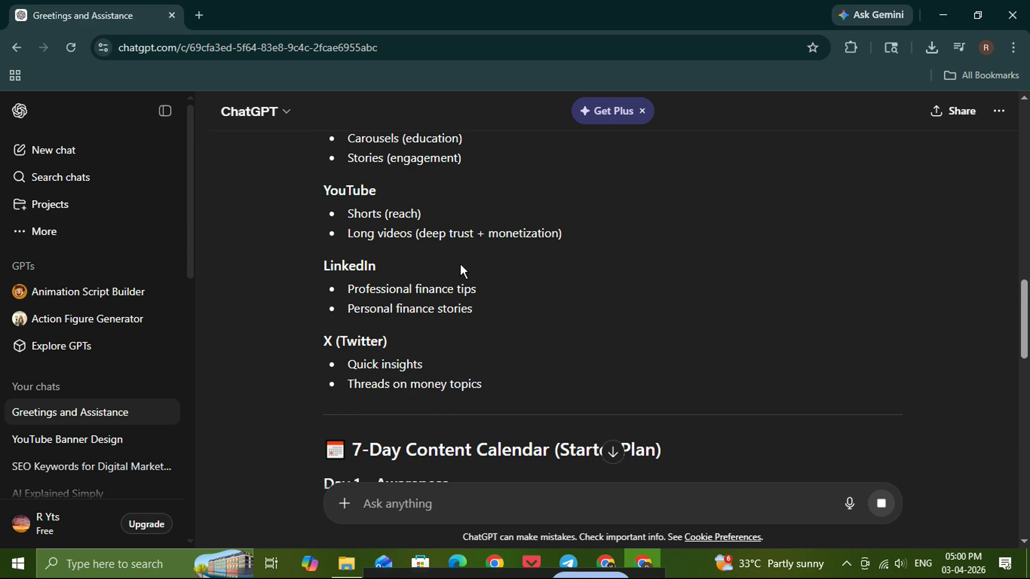
scroll(461, 264, "up", 5)
scroll(462, 264, "up", 11)
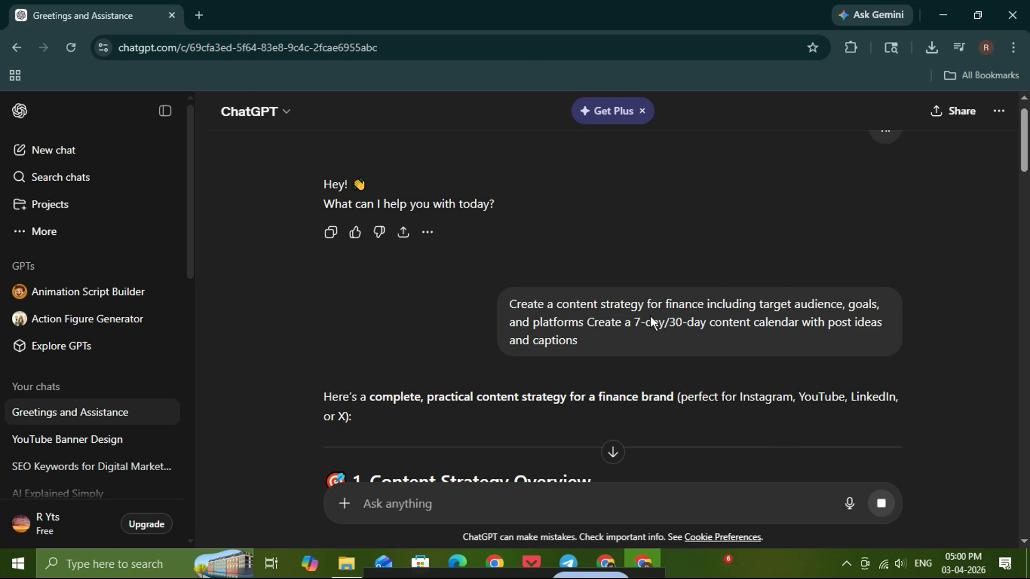
left_click_drag(635, 323, 788, 341)
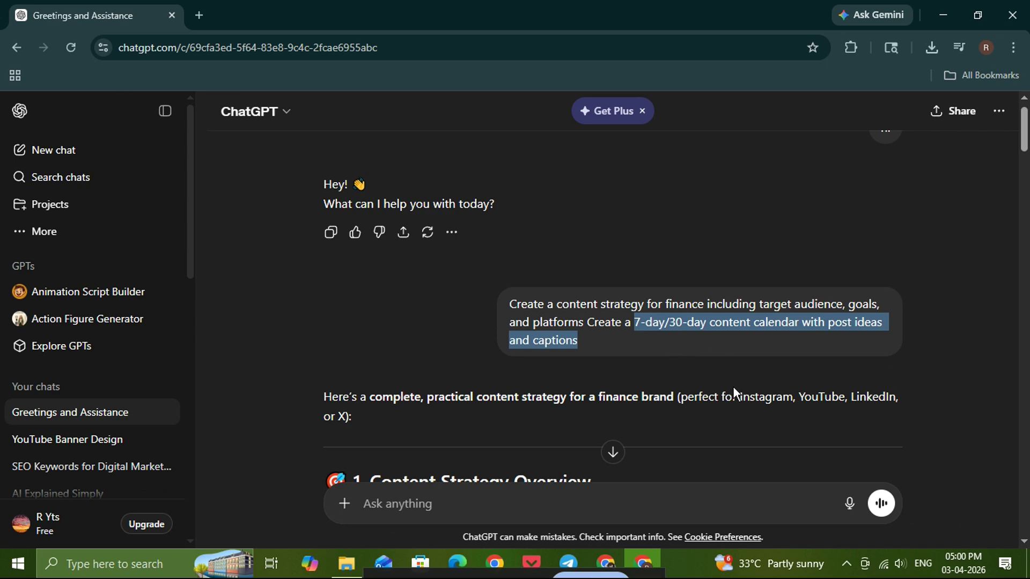
Step: Read through the post ideas and captions of the 7-day content calendar and the start of the 30-day plan
scroll(734, 390, "down", 20)
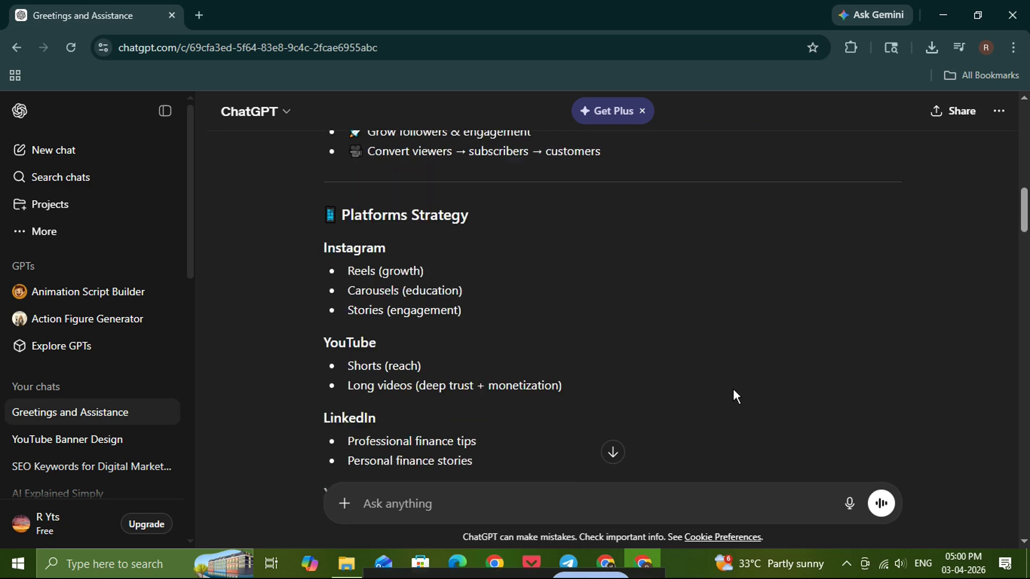
scroll(733, 391, "down", 1)
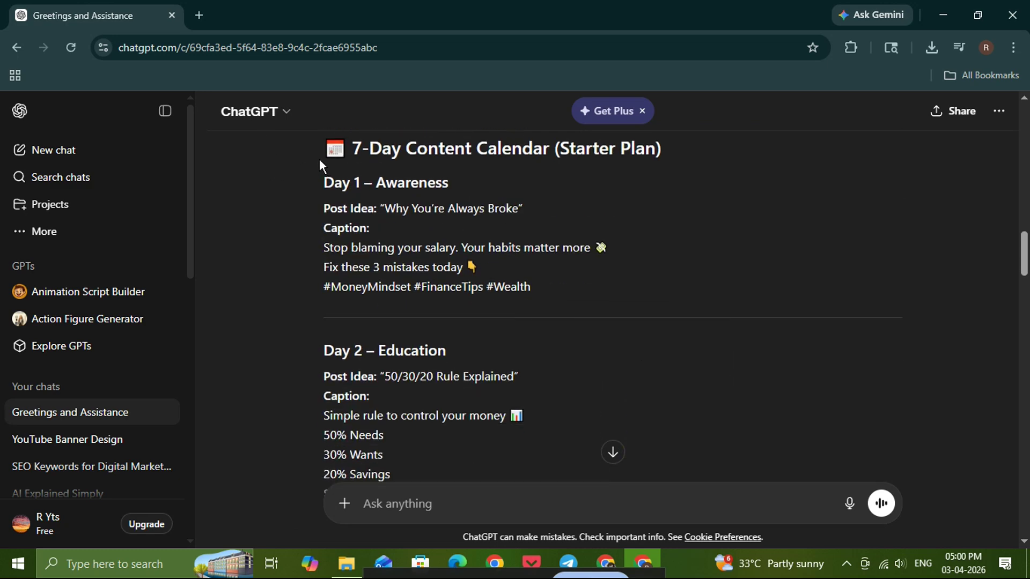
left_click_drag(319, 159, 465, 410)
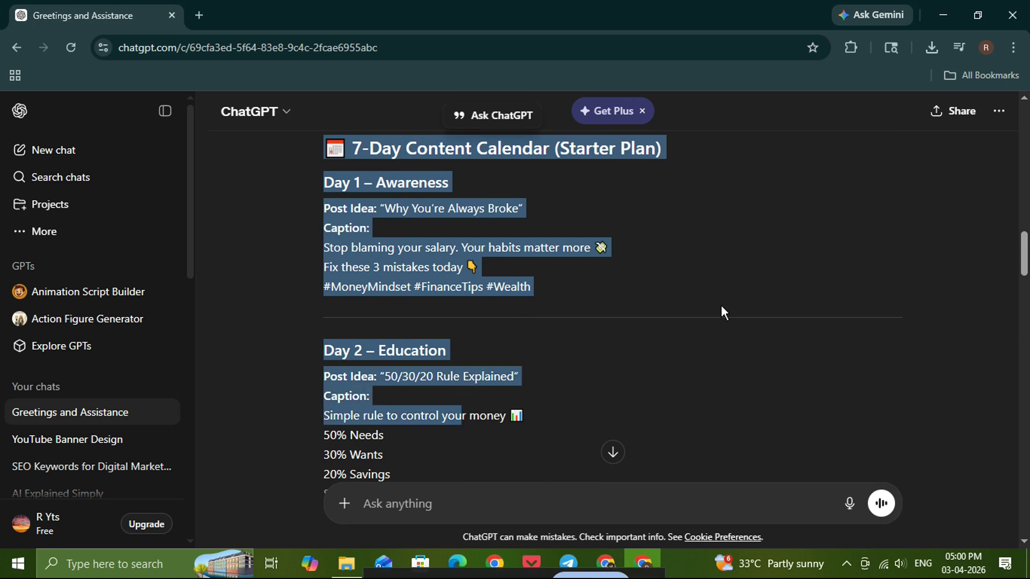
left_click(646, 348)
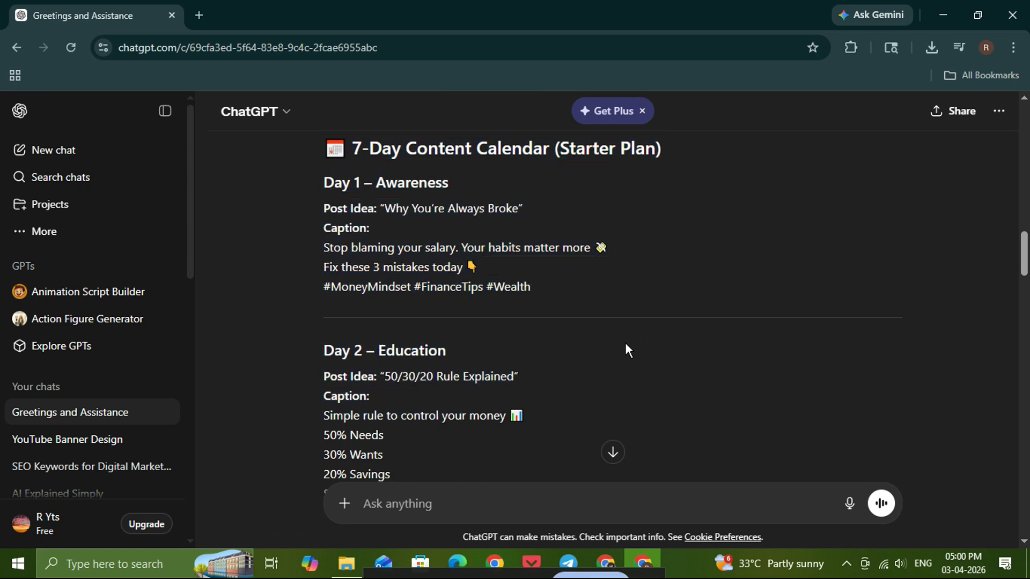
scroll(625, 349, "down", 10)
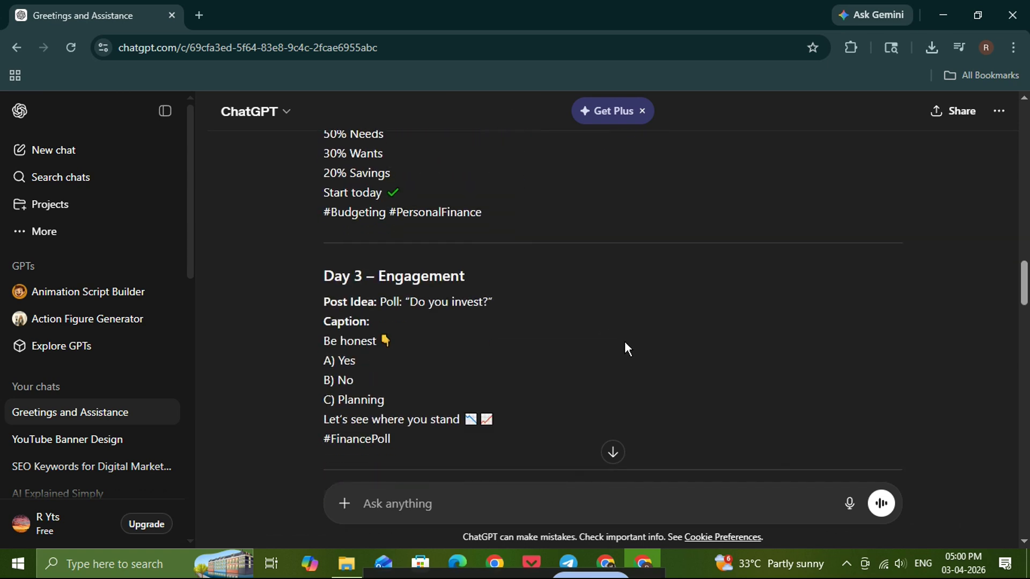
scroll(625, 348, "down", 8)
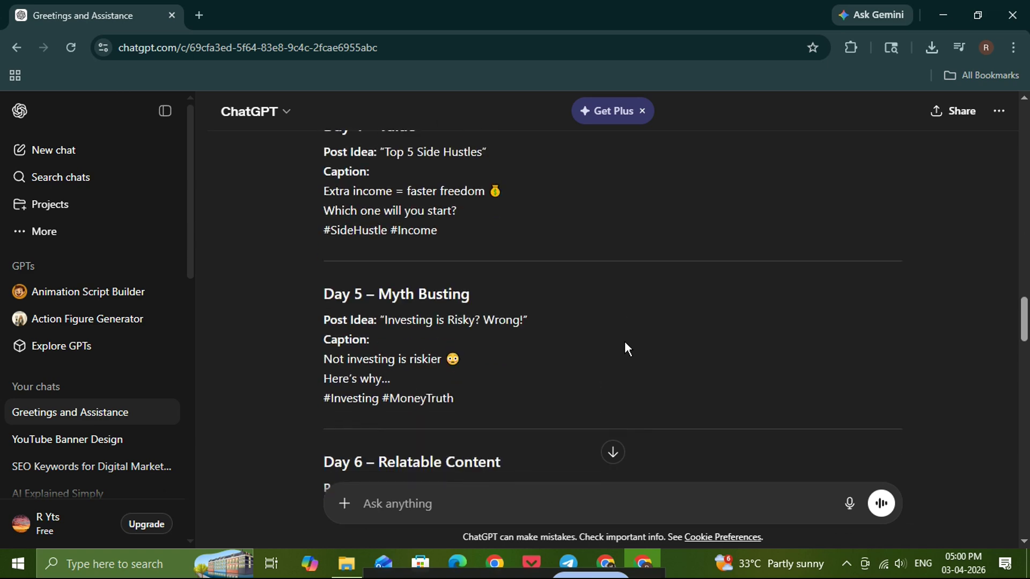
scroll(626, 349, "down", 2)
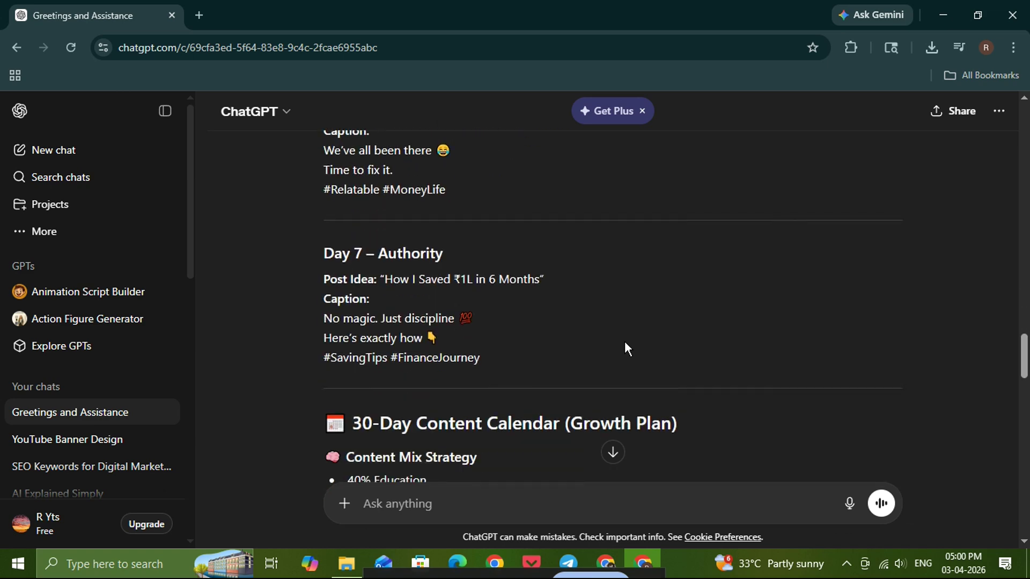
scroll(625, 347, "down", 3)
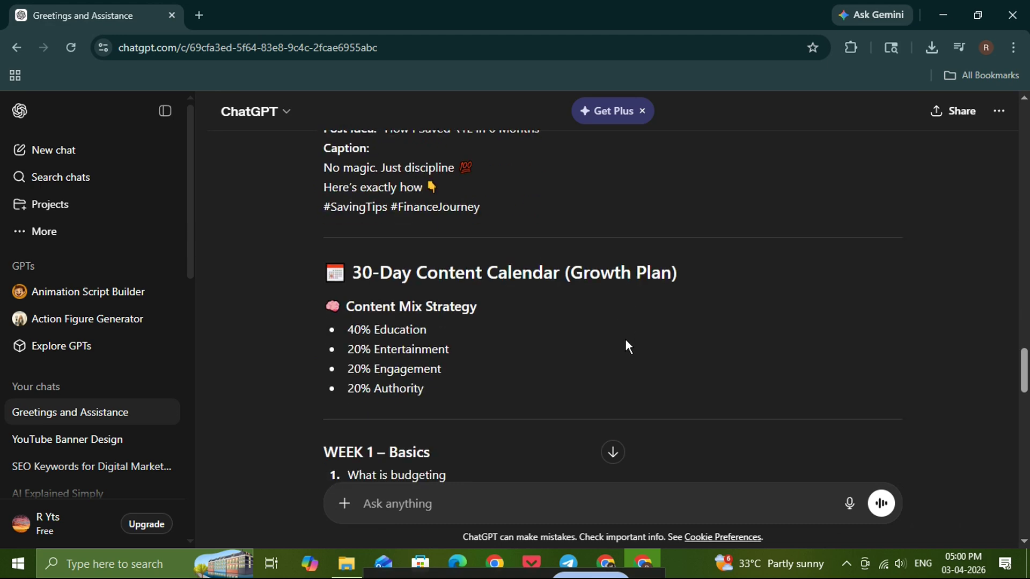
scroll(627, 338, "up", 6)
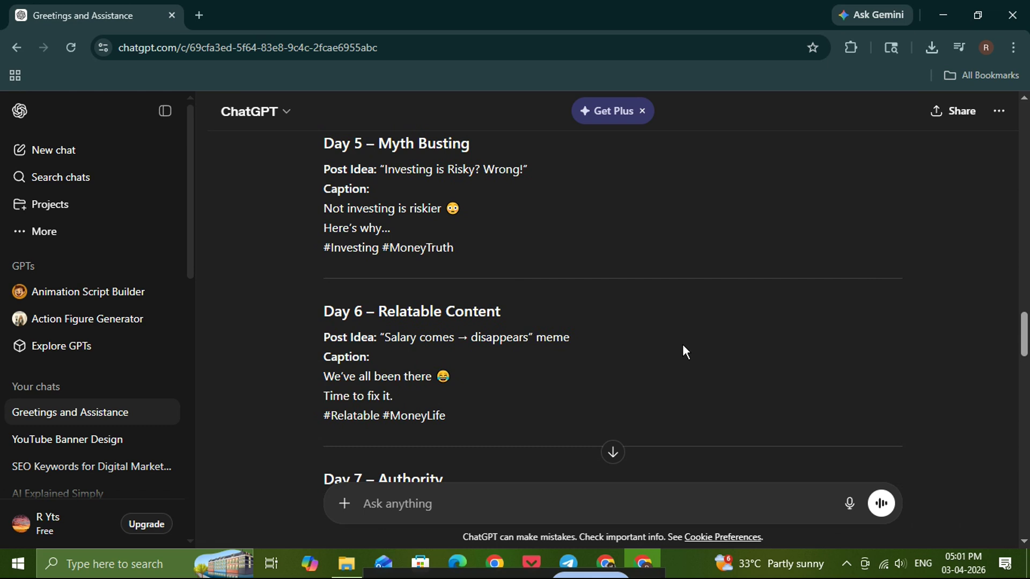
Step: Send the follow-up request "make it more viral" for the finance content strategy
left_click(510, 497)
type("make ir")
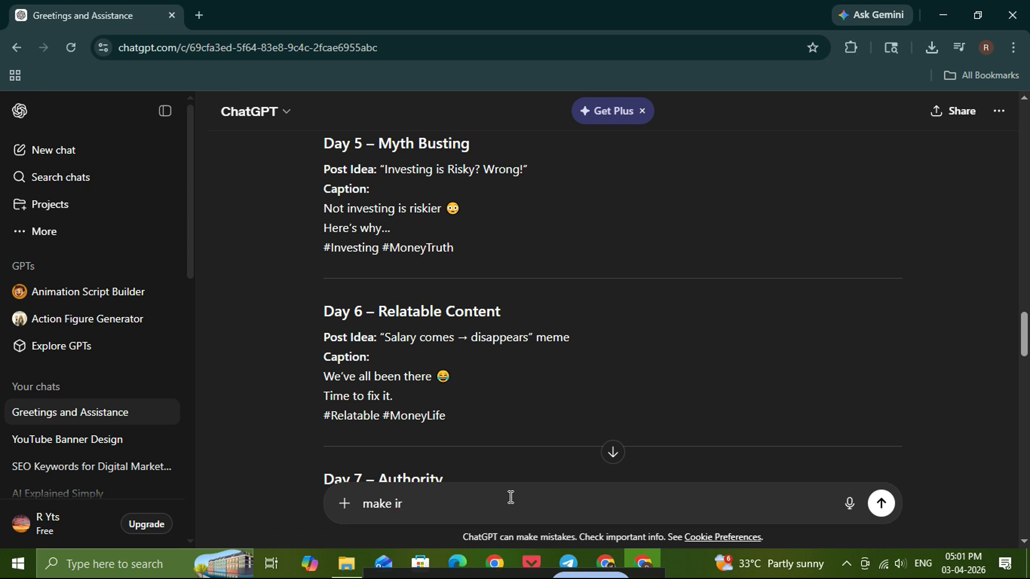
key("BackSpace")
type("t more viral")
key("Return")
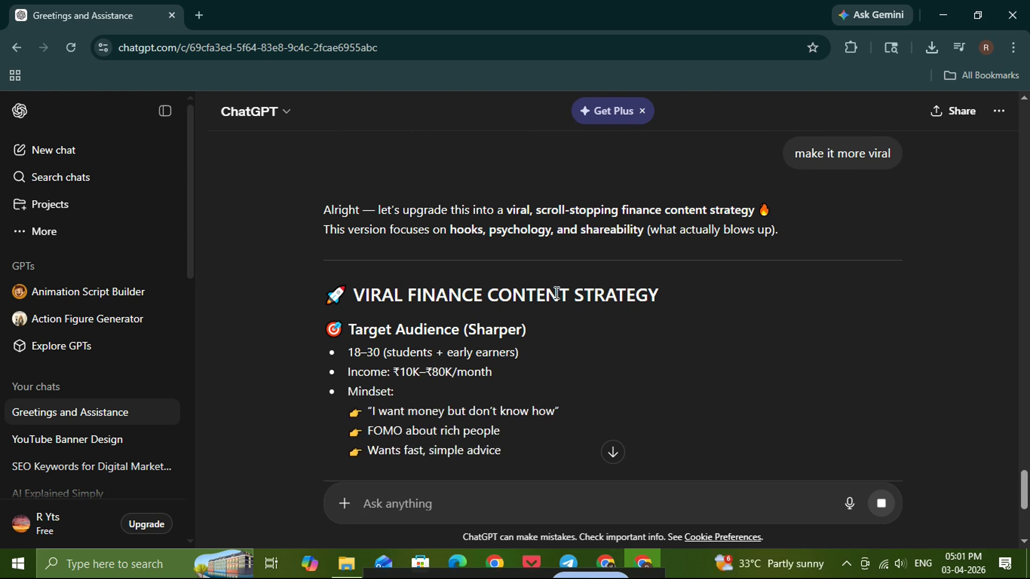
Step: Look over the viral strategy and its 7-day calendar, and request a condensed version with the follow-up "shorter"
scroll(557, 295, "down", 1)
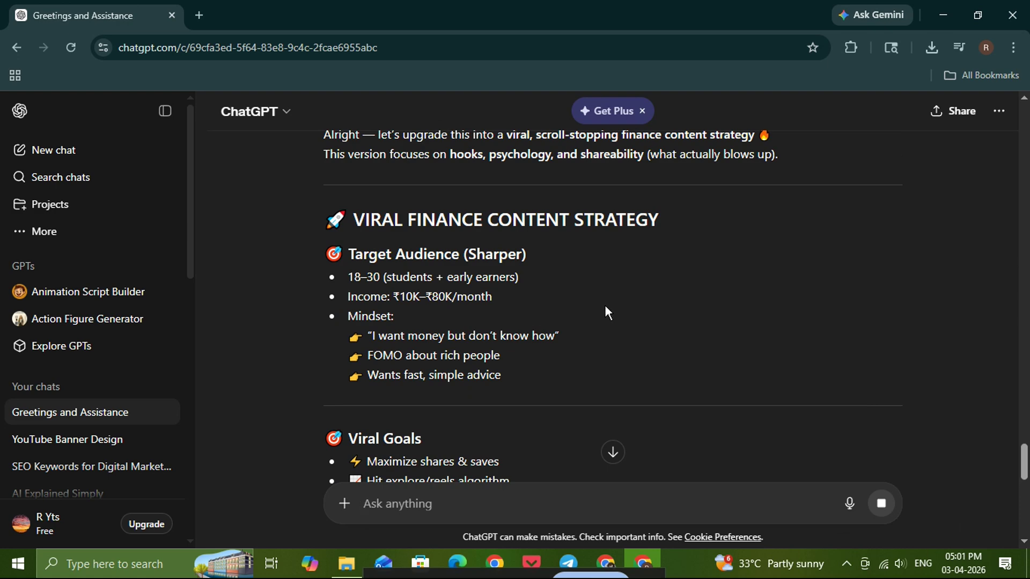
scroll(658, 266, "down", 6)
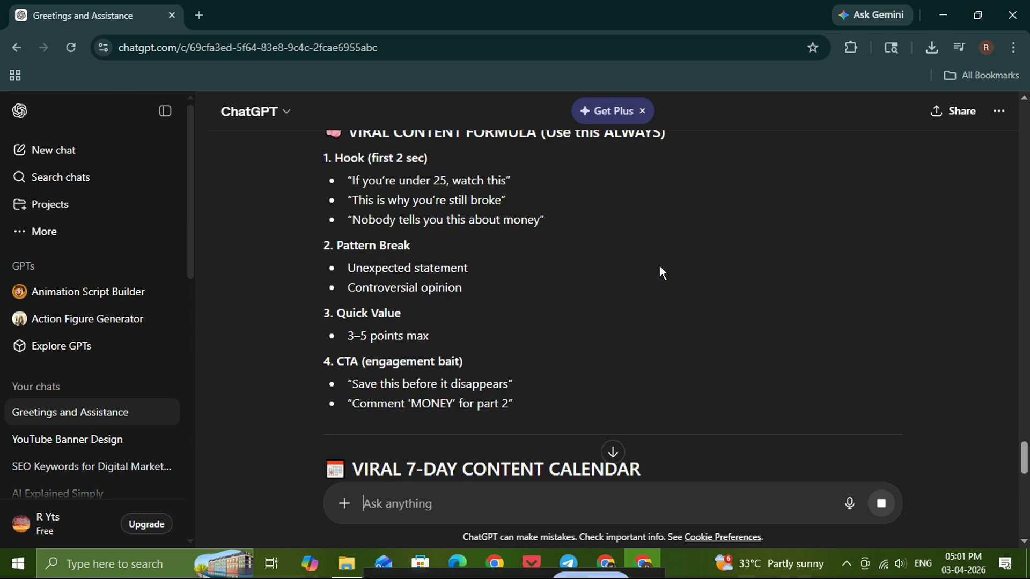
scroll(659, 268, "down", 3)
scroll(638, 282, "down", 3)
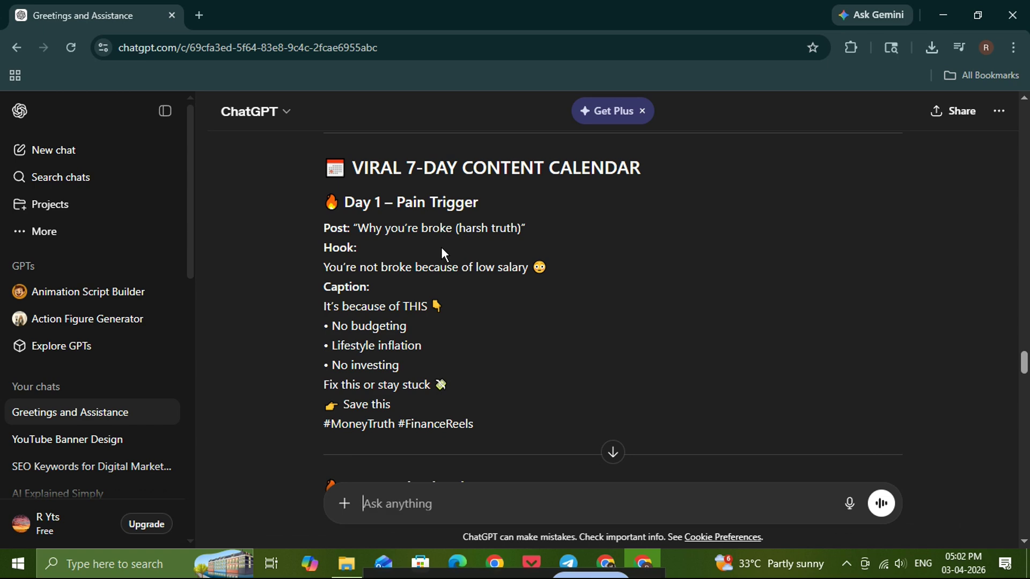
type("shorter")
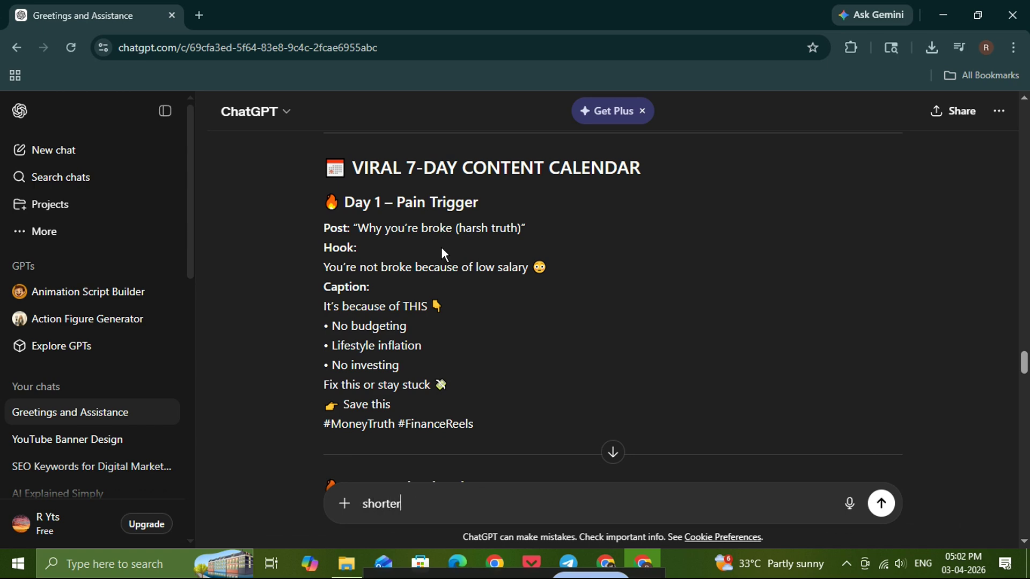
key("Return")
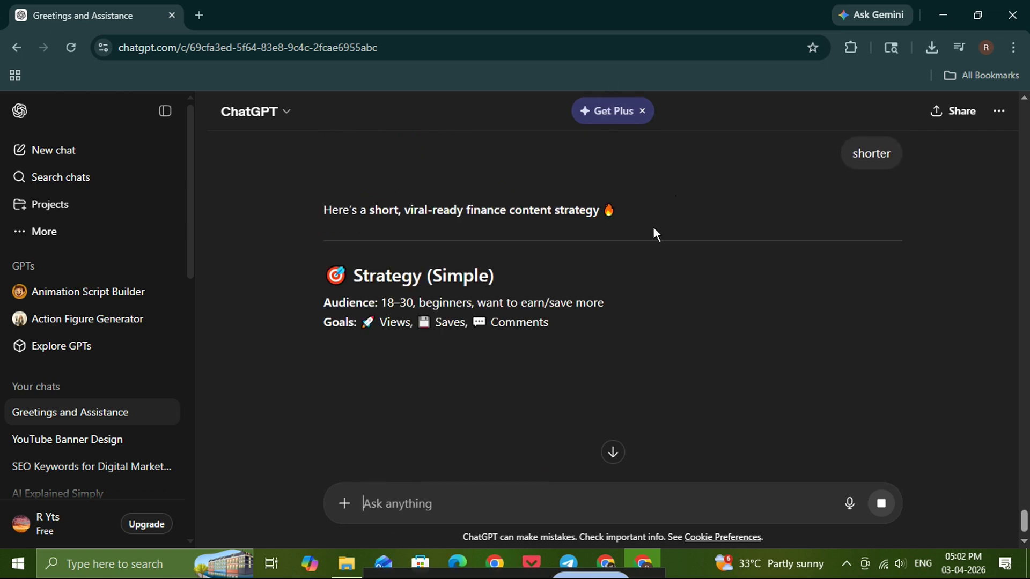
scroll(652, 234, "down", 1)
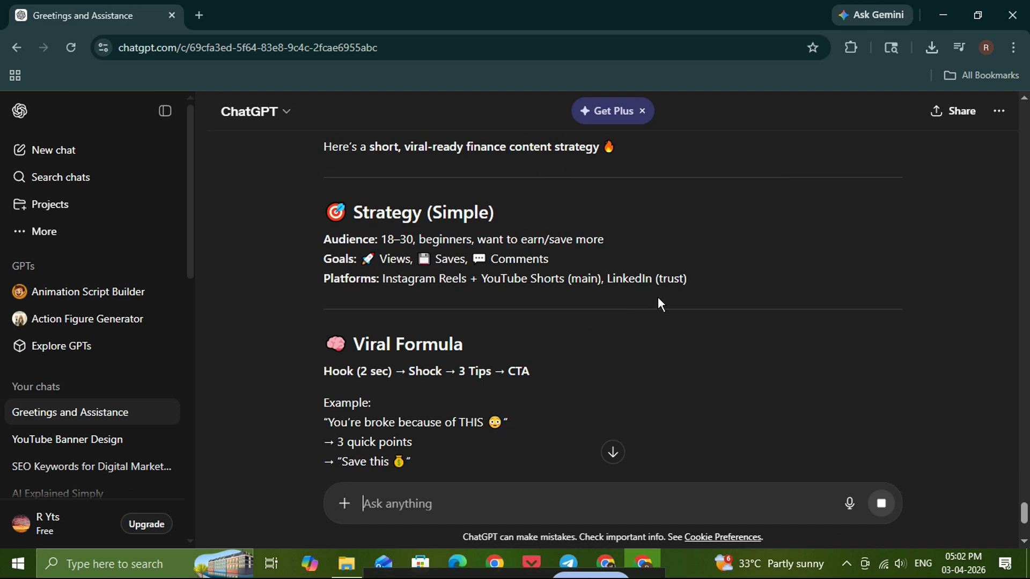